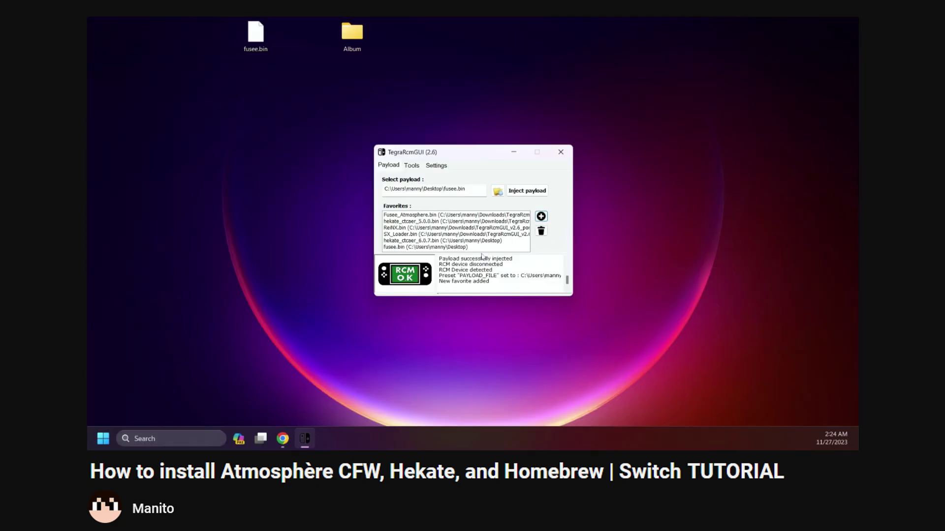
# Inject the fusee.bin payload from the favorites into the connected RCM device
pyautogui.click(480, 248)
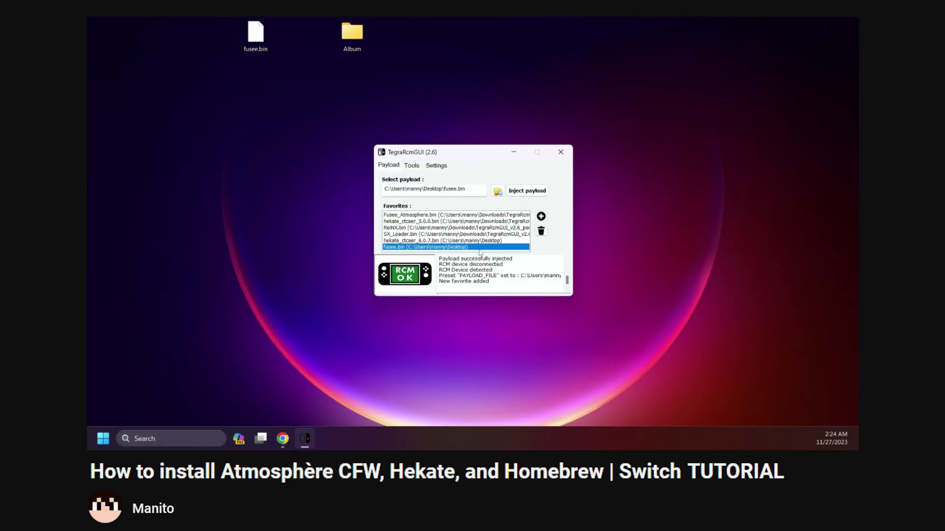
pyautogui.doubleClick(480, 248)
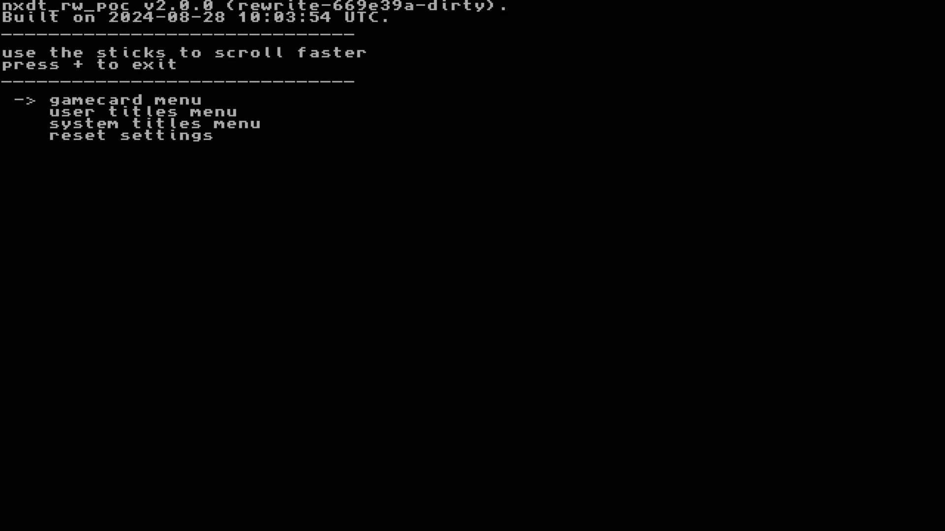
# In nxdt_rw_poc, open Mario Kart 8 Deluxe from the user titles list
pyautogui.press('Down')
pyautogui.press('Return')
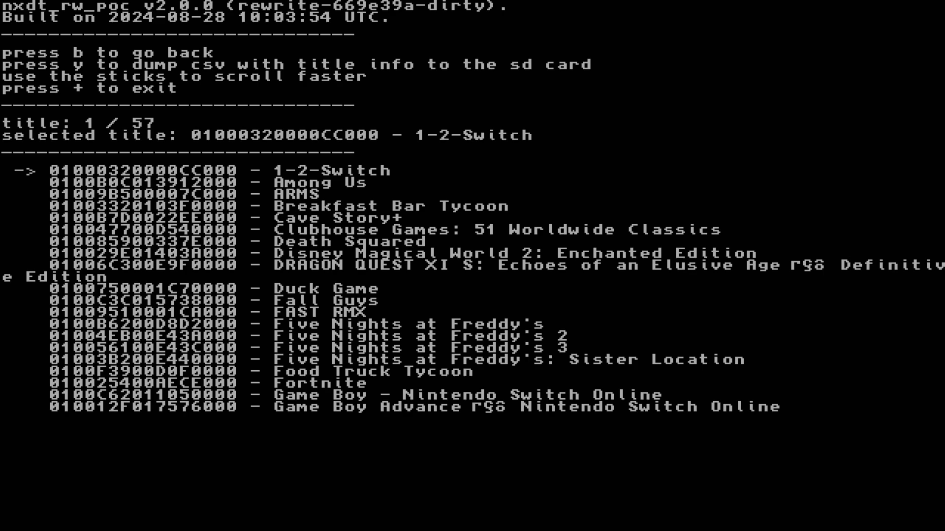
pyautogui.press('Down')
pyautogui.press('Down')
pyautogui.press('Down')
pyautogui.press('Down')
pyautogui.press('Down')
pyautogui.press('Down')
pyautogui.press('Down')
pyautogui.press('Down')
pyautogui.press('Down')
pyautogui.press('Down')
pyautogui.press('Down')
pyautogui.press('Down')
pyautogui.press('Down')
pyautogui.press('Down')
pyautogui.press('Down')
pyautogui.press('Down')
pyautogui.press('Down')
pyautogui.press('Down')
pyautogui.press('Down')
pyautogui.press('Down')
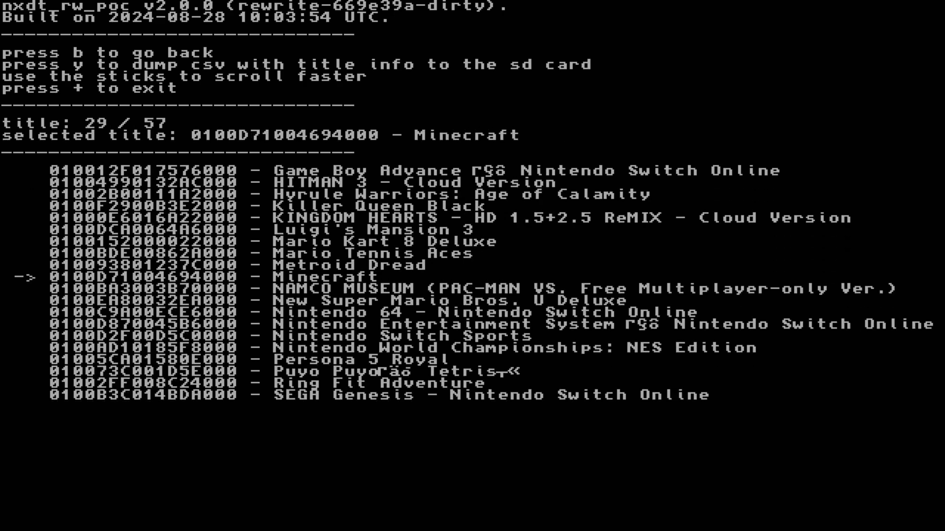
pyautogui.press('Up')
pyautogui.press('Up')
pyautogui.press('Up')
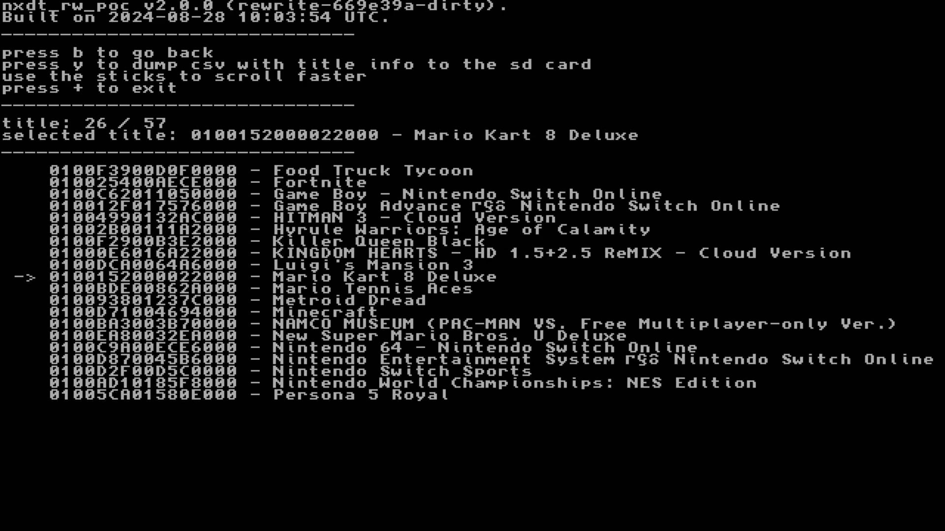
pyautogui.press('Return')
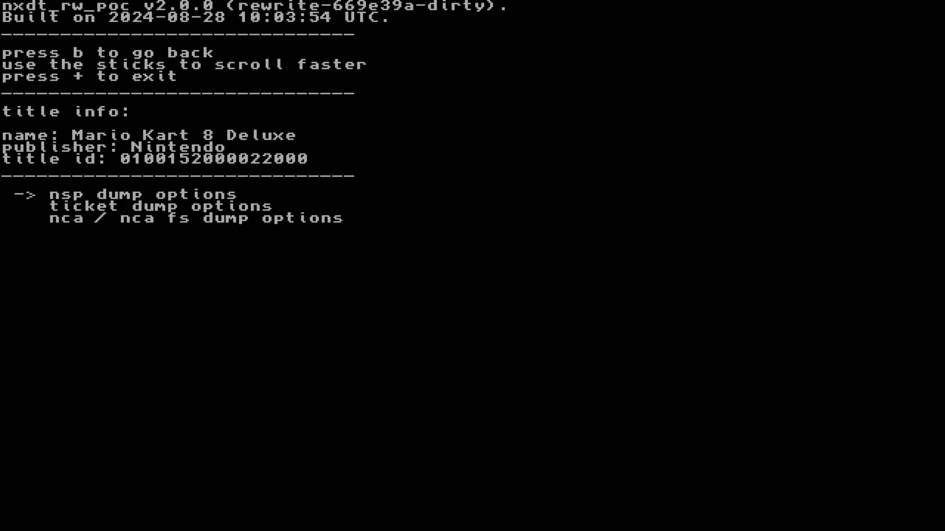
# Open the NCA / NCA FS dump options for Mario Kart 8 Deluxe and choose the base application
pyautogui.press('Down')
pyautogui.press('Down')
pyautogui.press('Return')
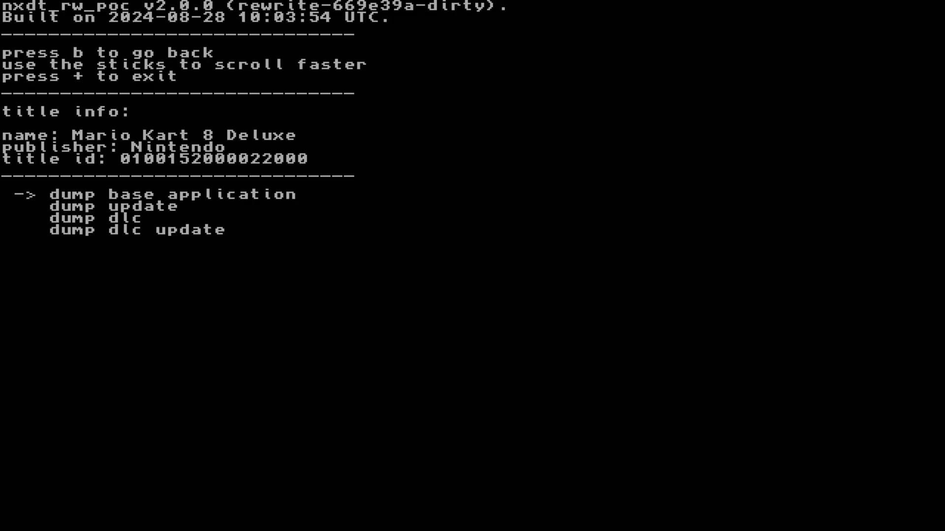
pyautogui.press('Down')
pyautogui.press('Up')
pyautogui.press('Down')
pyautogui.press('Up')
pyautogui.press('Return')
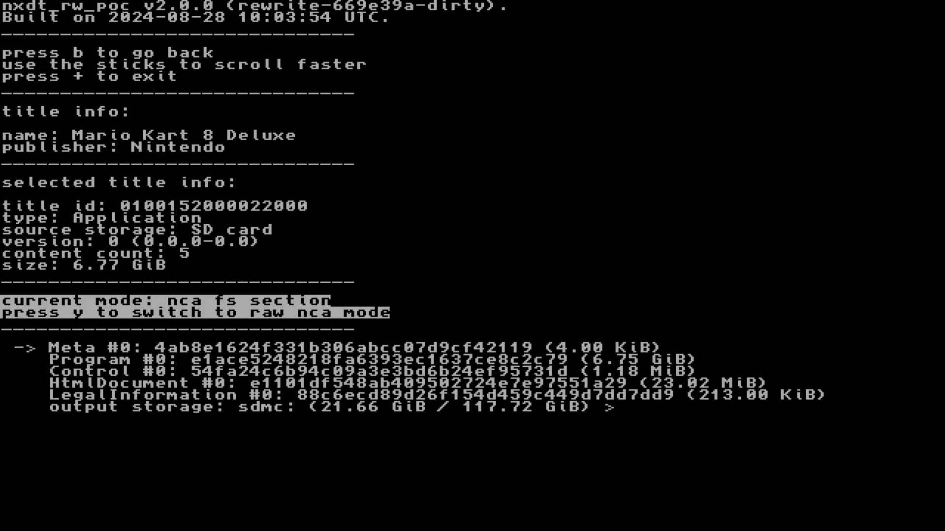
# Select the Program #0 NCA and open its FS section #2, RomFS
pyautogui.press('Down')
pyautogui.press('Return')
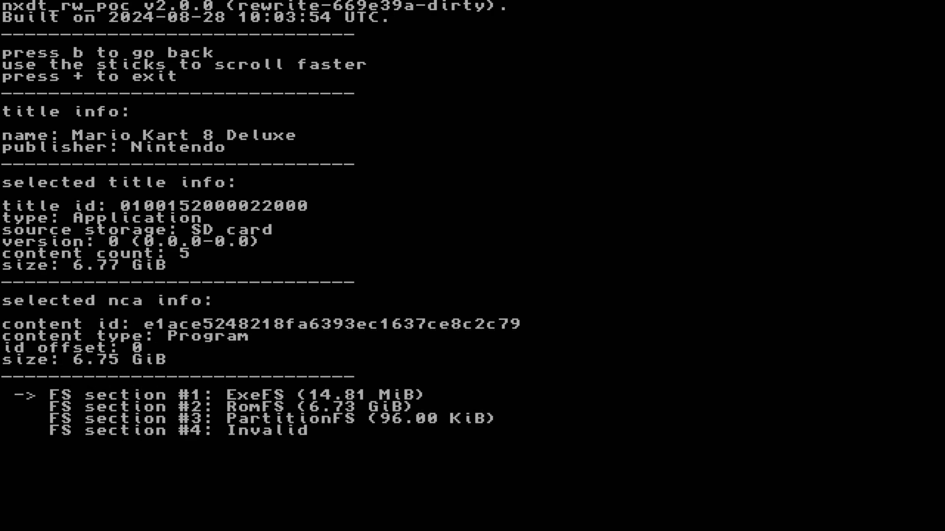
pyautogui.press('Down')
pyautogui.press('Up')
pyautogui.press('Down')
pyautogui.press('Return')
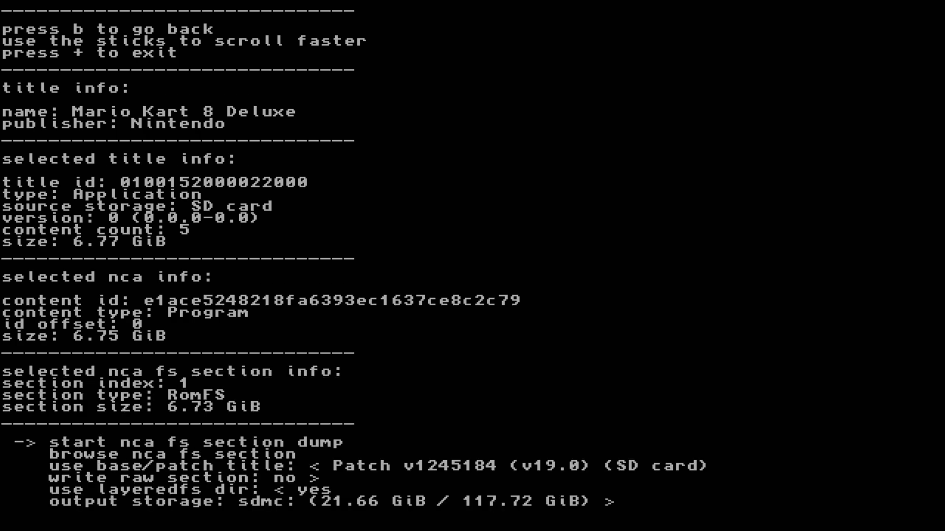
# Browse the RomFS section's root directories and enter the Data directory
pyautogui.press('Down')
pyautogui.press('Up')
pyautogui.press('Down')
pyautogui.press('Return')
pyautogui.press('Down')
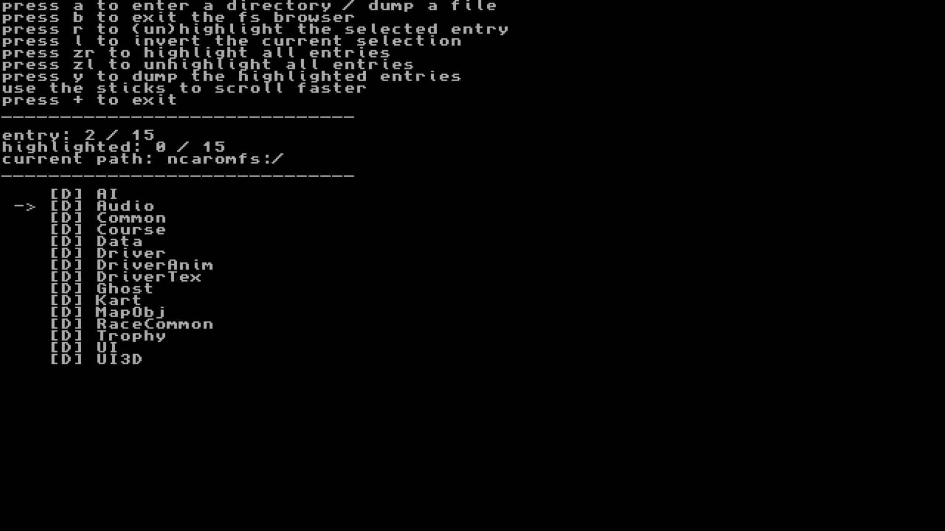
pyautogui.press('Down')
pyautogui.press('Down')
pyautogui.press('Down')
pyautogui.press('Down')
pyautogui.press('Down')
pyautogui.press('Up')
pyautogui.press('Up')
pyautogui.press('Up')
pyautogui.press('Down')
pyautogui.press('Return')
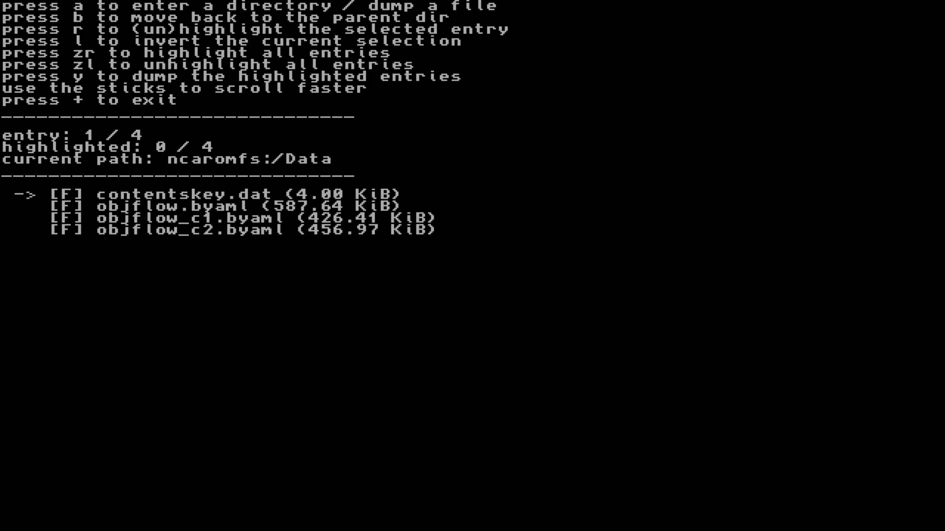
# Look through the files in the Data directory and exit the file system browser
pyautogui.press('Down')
pyautogui.press('Down')
pyautogui.press('Up')
pyautogui.press('Down')
pyautogui.press('BackSpace')
pyautogui.press('Down')
pyautogui.press('BackSpace')
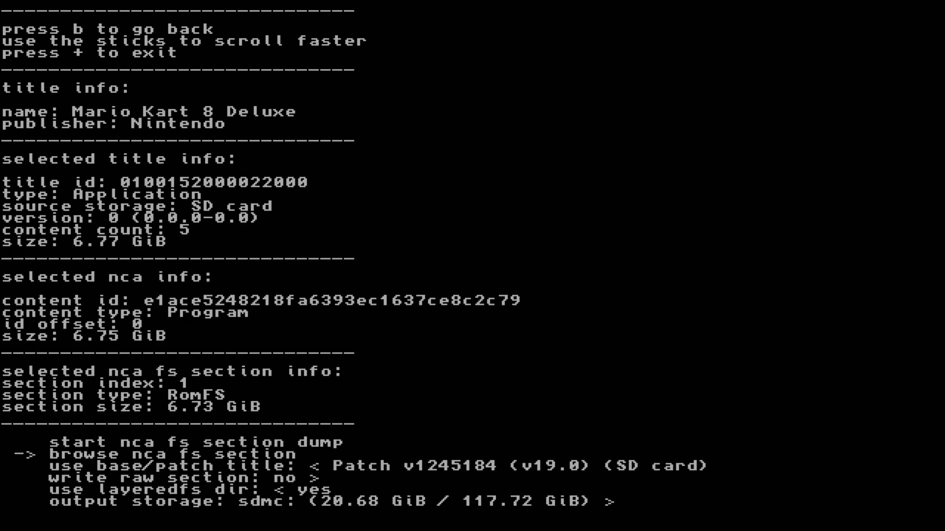
# Reselect Patch v1245184 (v19.0) as the base/patch title and set the use layeredfs dir option to no
pyautogui.press('Down')
pyautogui.press('Left')
pyautogui.press('Right')
pyautogui.press('Down')
pyautogui.press('Down')
pyautogui.press('Left')
pyautogui.press('Down')
pyautogui.press('Down')
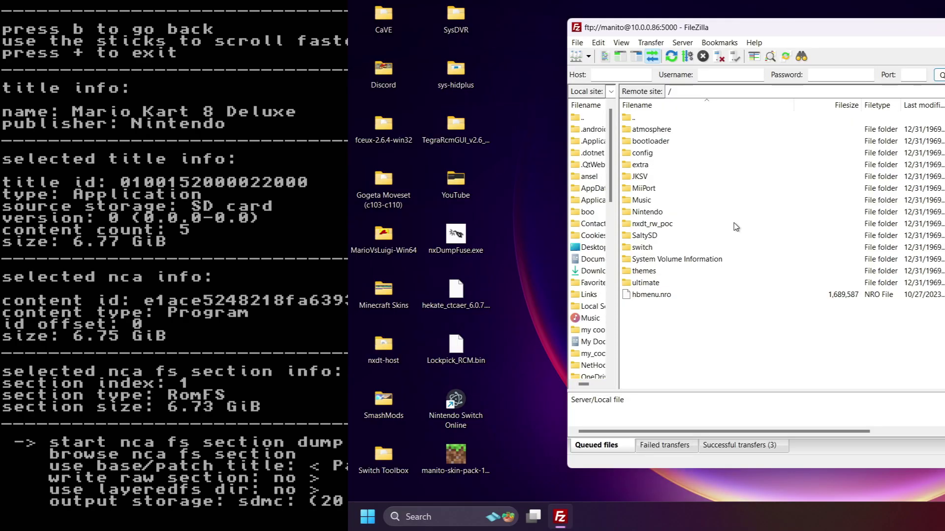
# In FileZilla, open the remote nxdt_rw_poc/NCA FS/User folder and the first folder inside it to view the default dump location
pyautogui.doubleClick(735, 227)
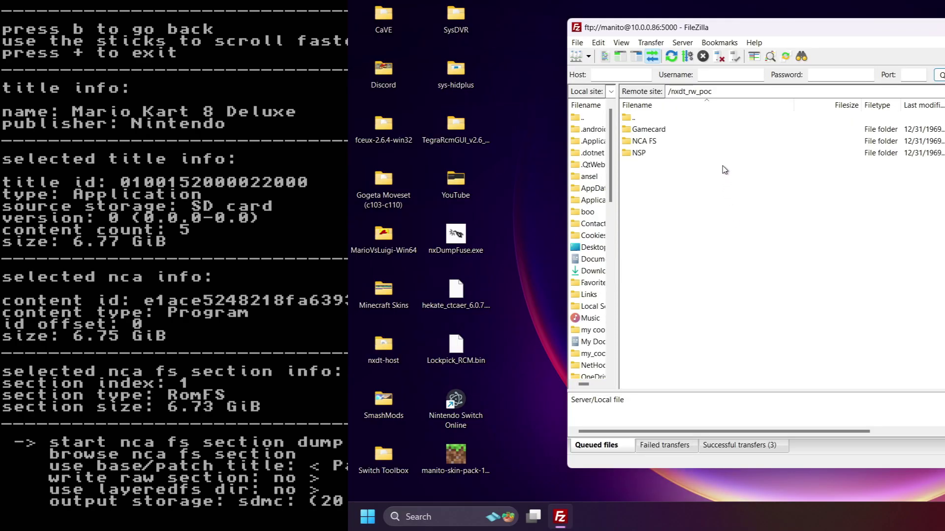
pyautogui.doubleClick(726, 141)
pyautogui.click(726, 130)
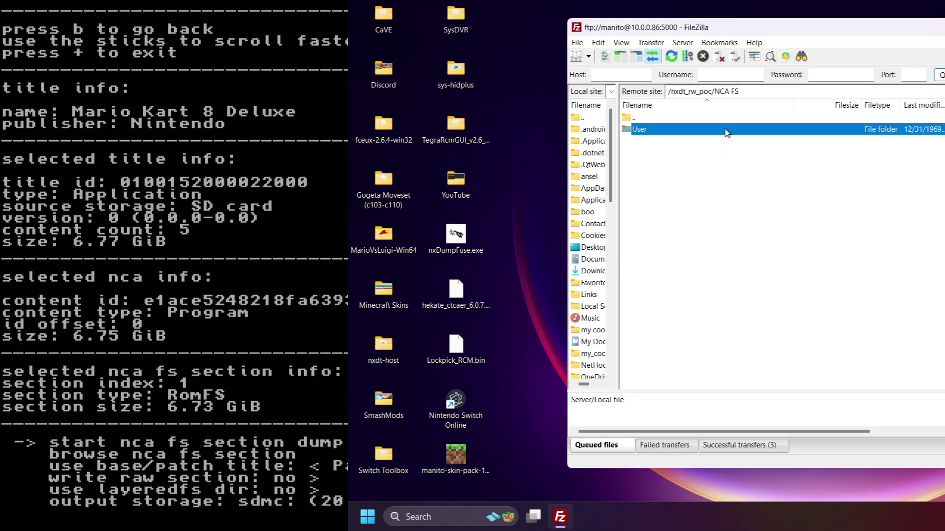
pyautogui.doubleClick(726, 130)
pyautogui.doubleClick(727, 131)
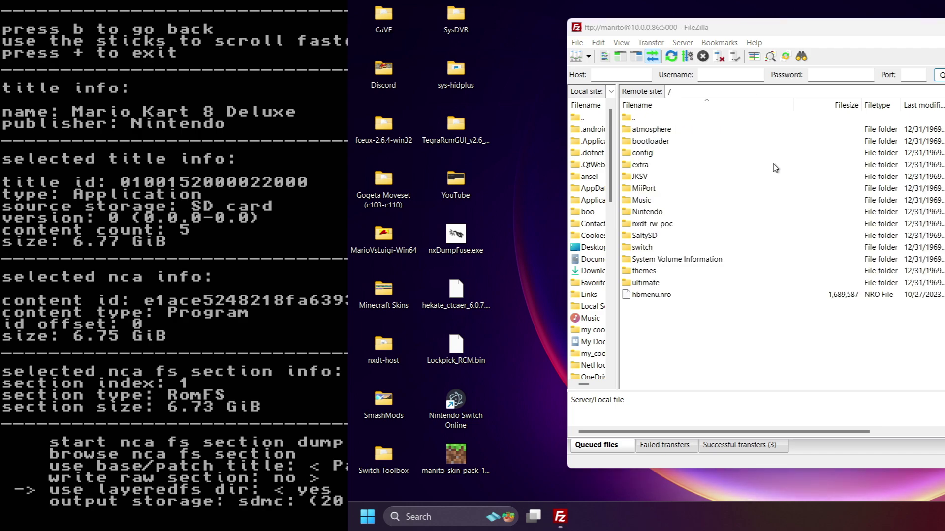
pyautogui.doubleClick(698, 132)
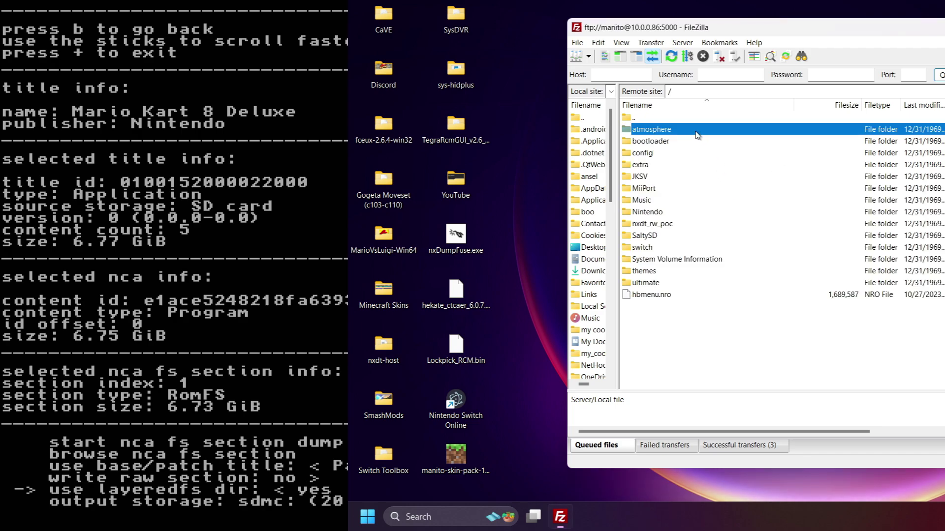
pyautogui.doubleClick(692, 166)
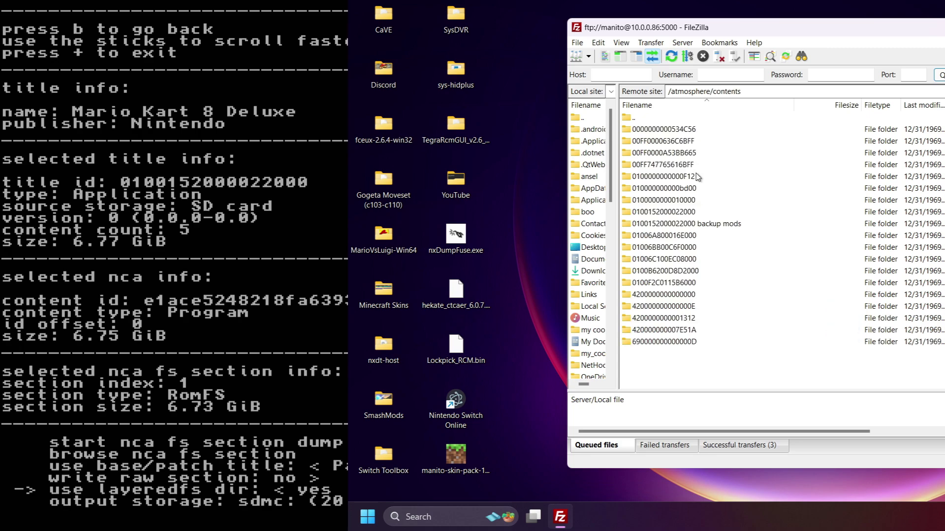
pyautogui.doubleClick(701, 214)
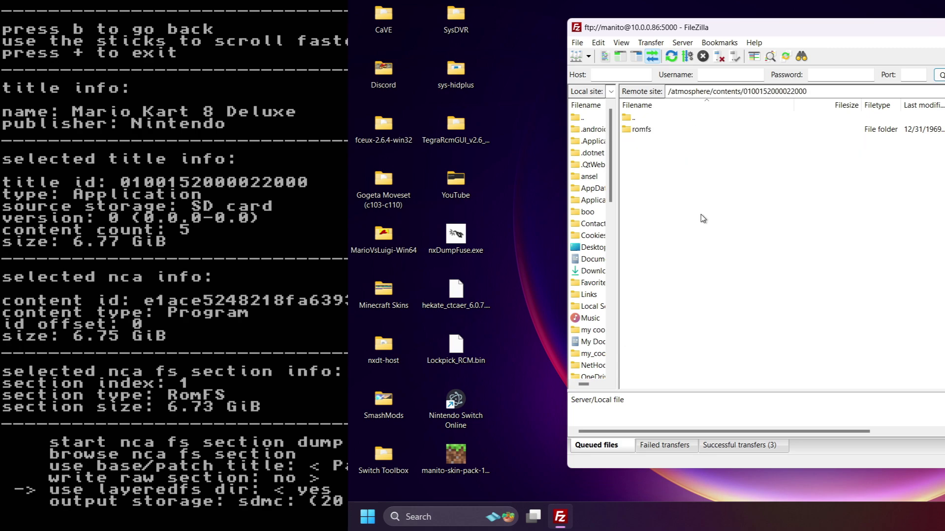
pyautogui.doubleClick(677, 132)
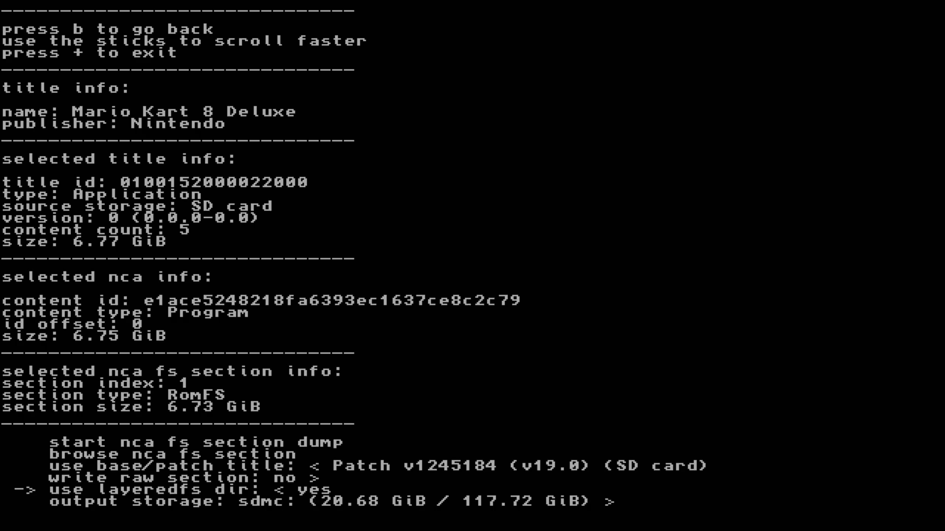
# Back in nxdt_rw_poc, start the NCA FS section dump of the RomFS to the SD card
pyautogui.press('Down')
pyautogui.press('Down')
pyautogui.press('a')
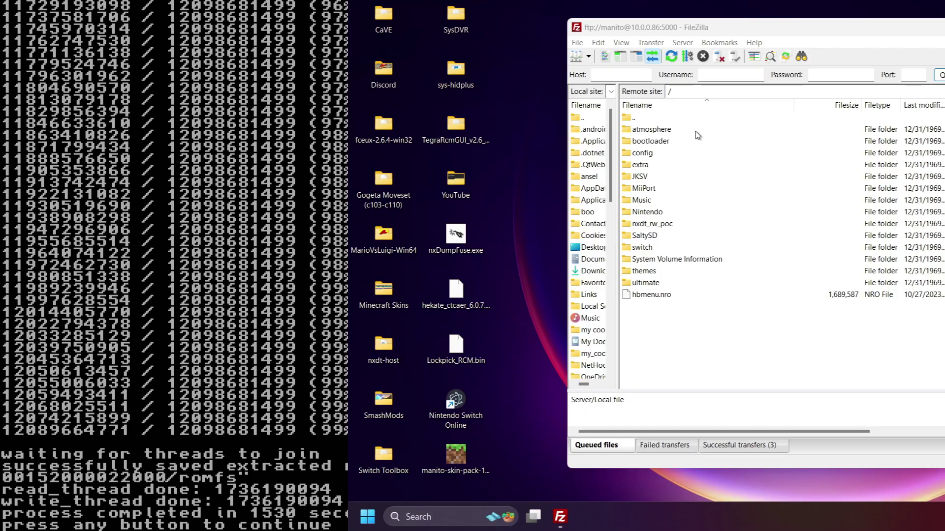
pyautogui.doubleClick(696, 131)
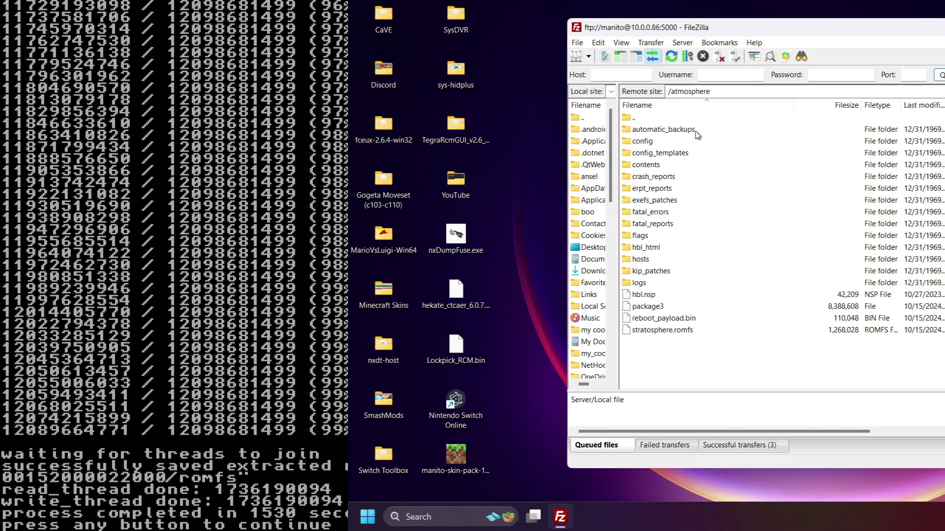
pyautogui.doubleClick(691, 164)
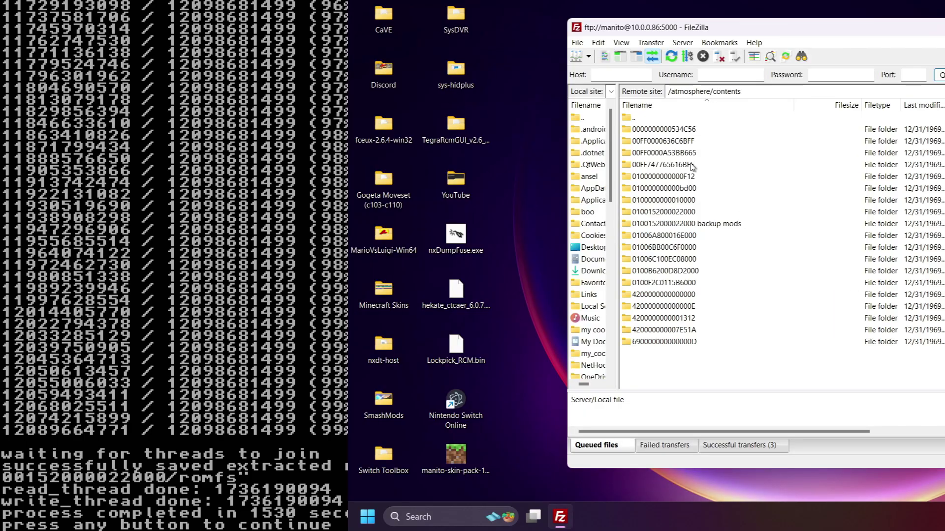
pyautogui.doubleClick(702, 217)
pyautogui.doubleClick(677, 133)
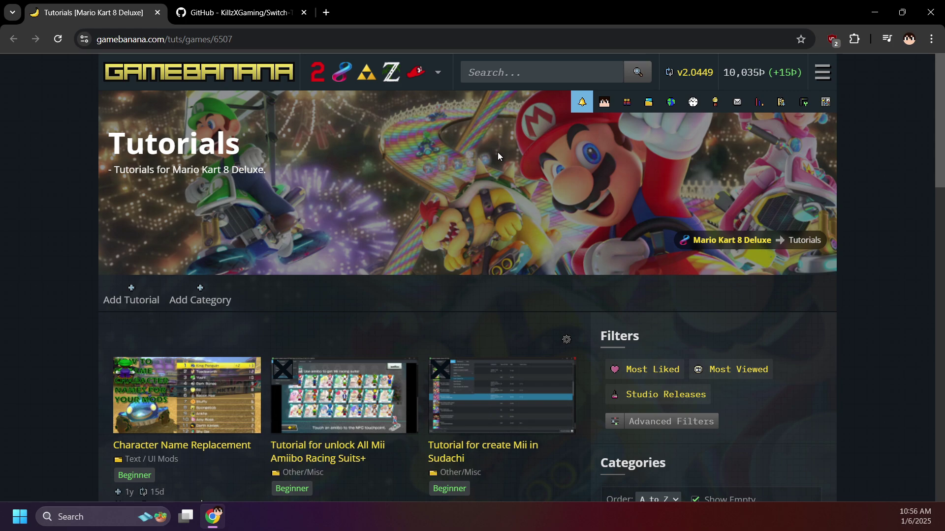
# In Chrome, look through the Mario Kart 8 Deluxe tutorials listed on GameBanana
pyautogui.scroll(-4, 500, 156)
pyautogui.scroll(-6, 487, 161)
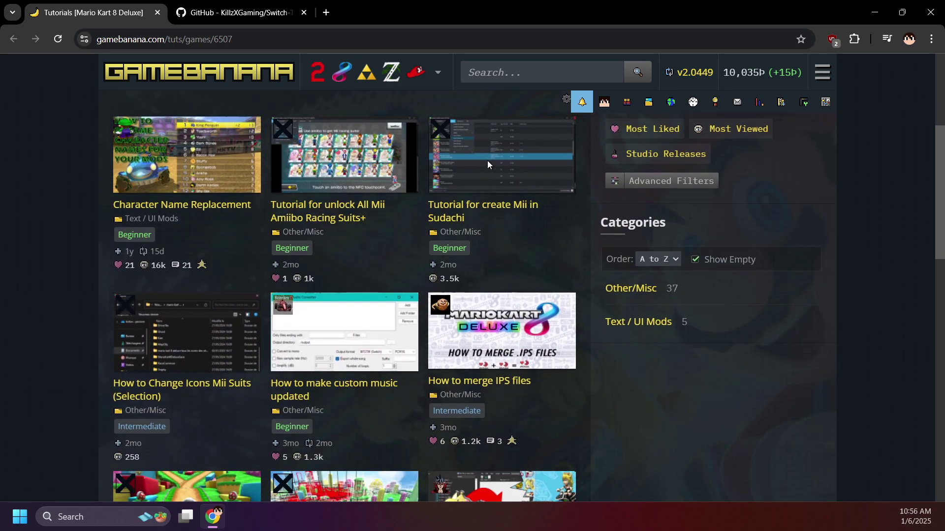
pyautogui.scroll(-5, 434, 197)
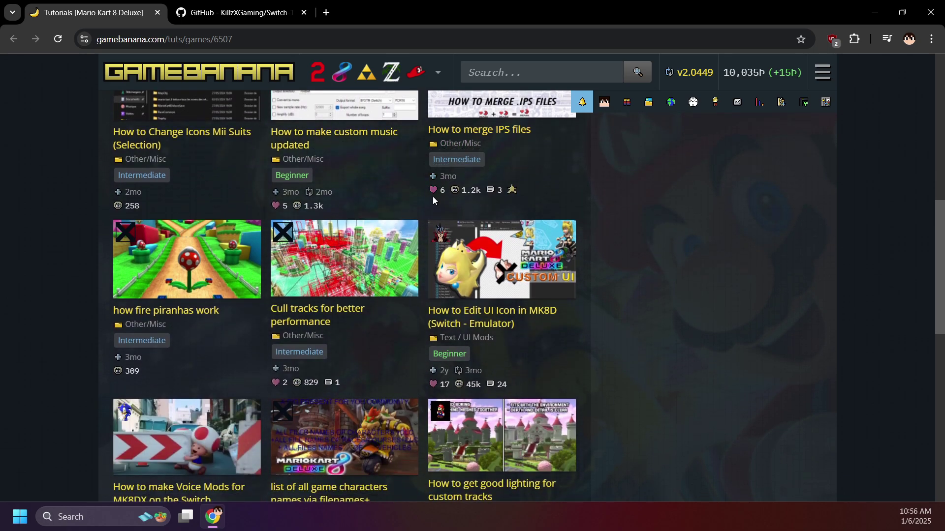
pyautogui.scroll(-10, 432, 197)
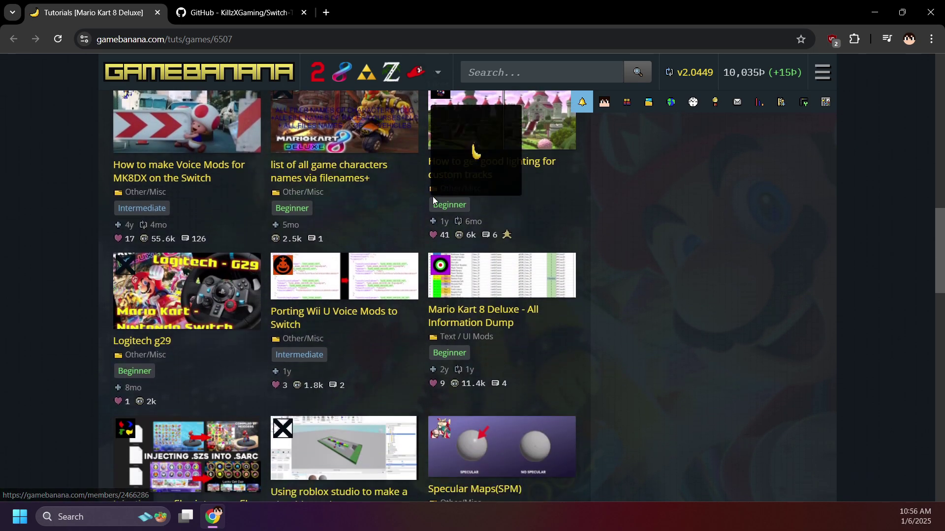
pyautogui.scroll(-9, 431, 196)
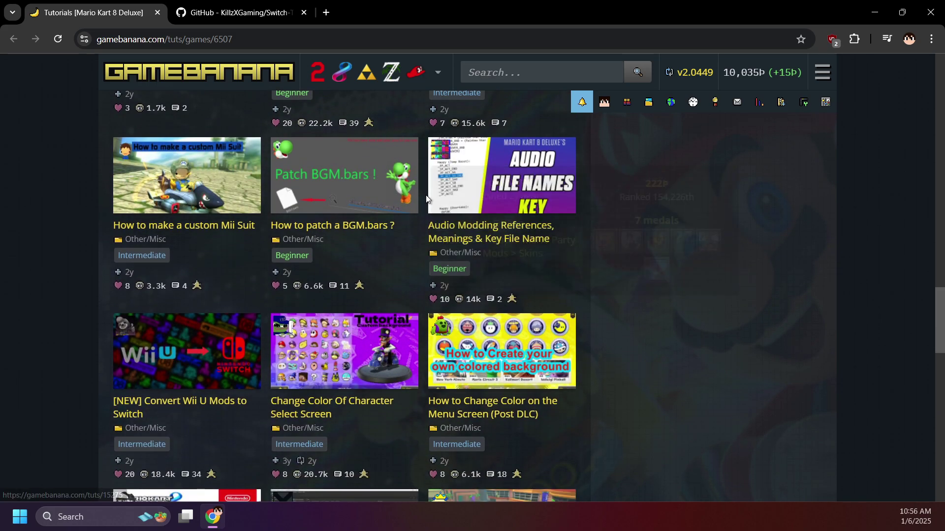
pyautogui.scroll(-4, 428, 198)
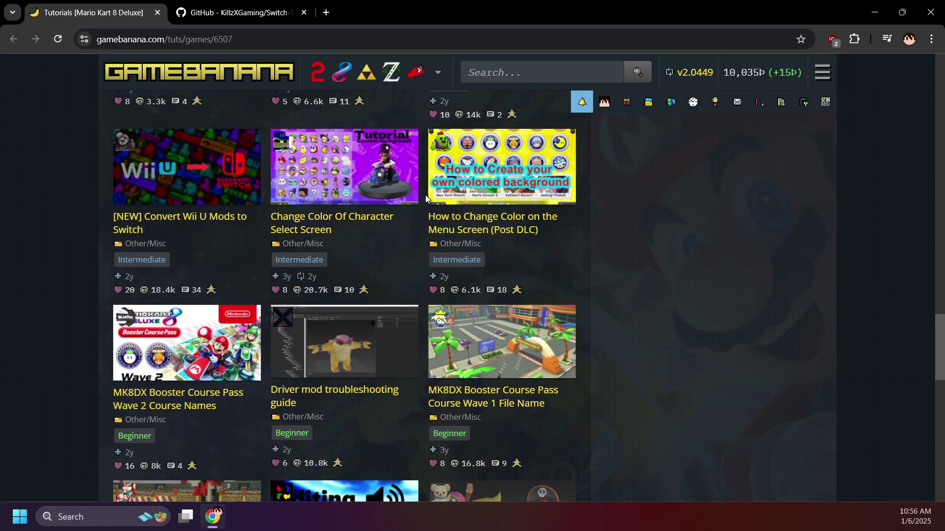
pyautogui.scroll(-1, 425, 195)
# Read the Switch-Toolbox repository README on GitHub, covering its features, supported formats, tutorials and credits
pyautogui.click(179, 10)
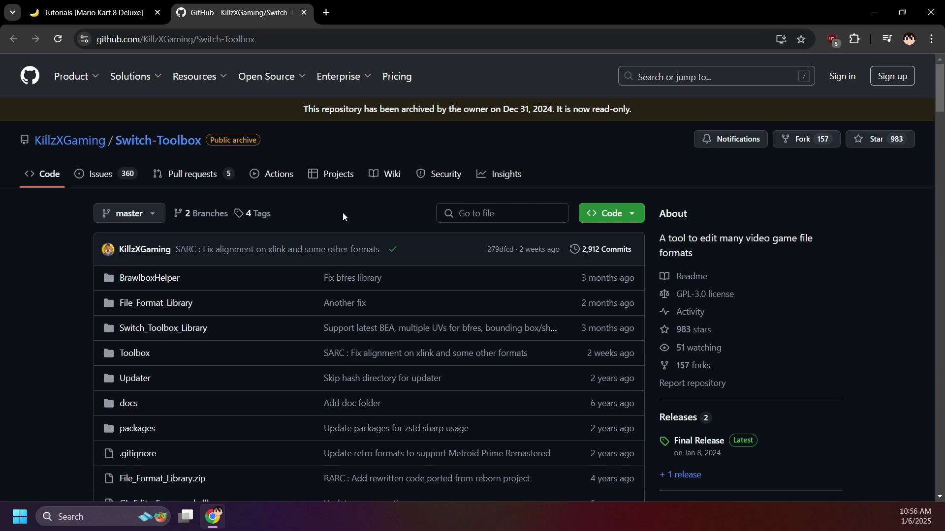
pyautogui.scroll(-12, 343, 214)
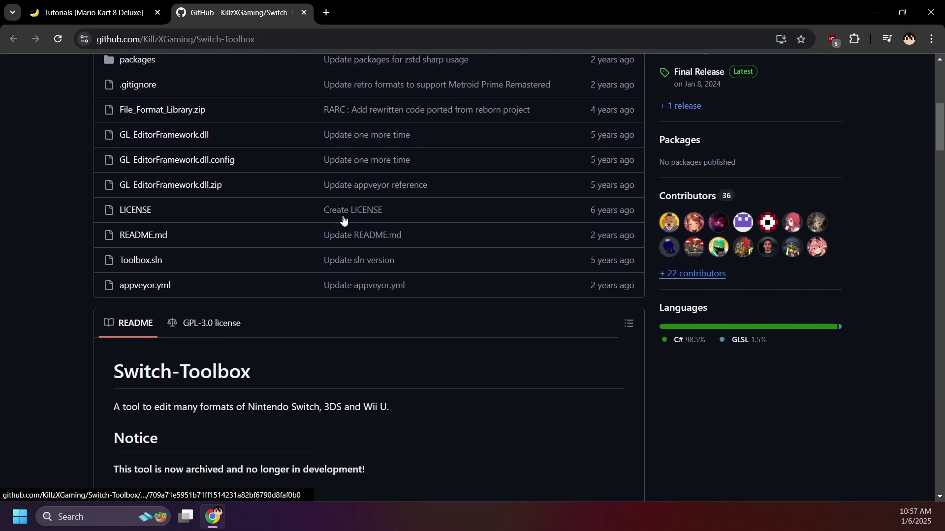
pyautogui.scroll(-9, 343, 217)
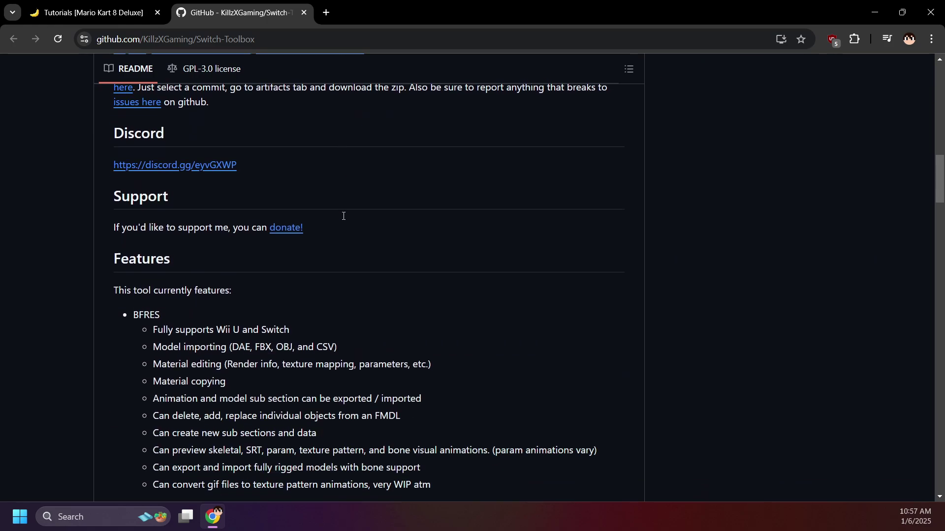
pyautogui.scroll(-3, 343, 216)
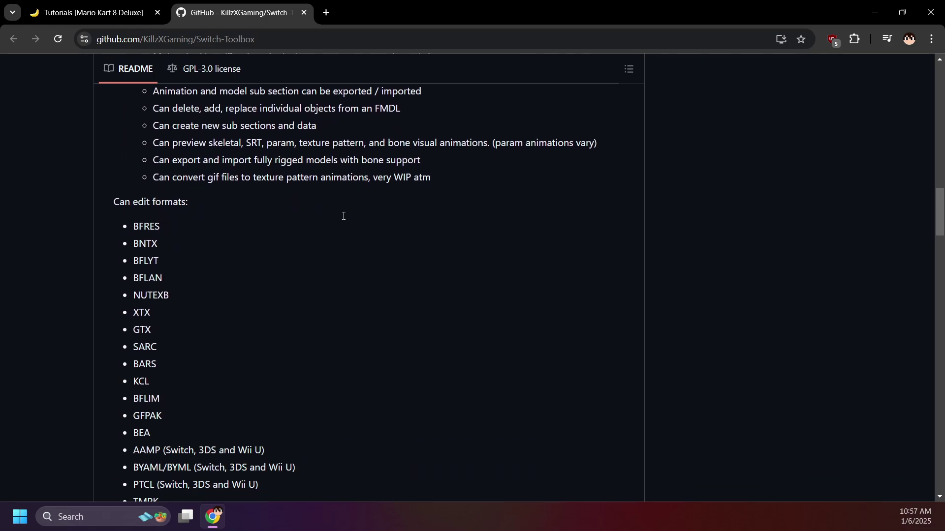
pyautogui.scroll(-3, 344, 220)
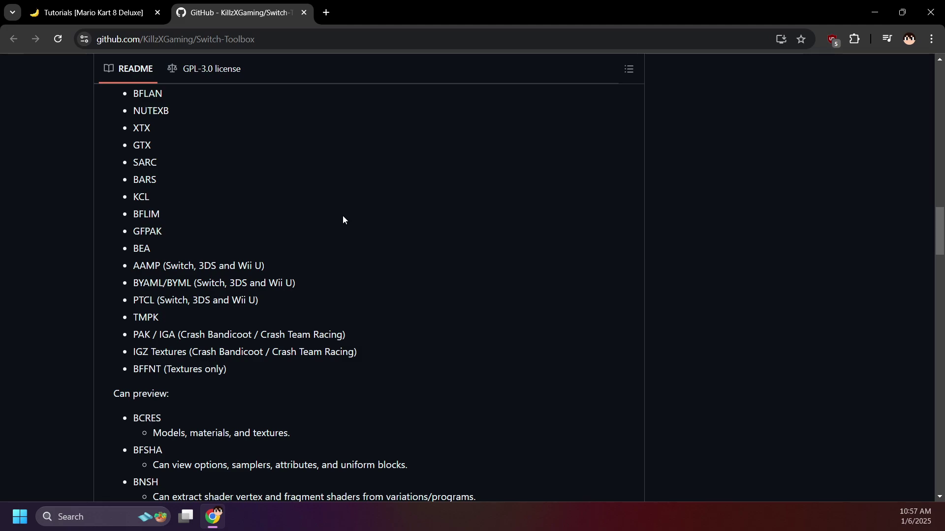
pyautogui.scroll(-1, 344, 220)
pyautogui.scroll(-3, 344, 220)
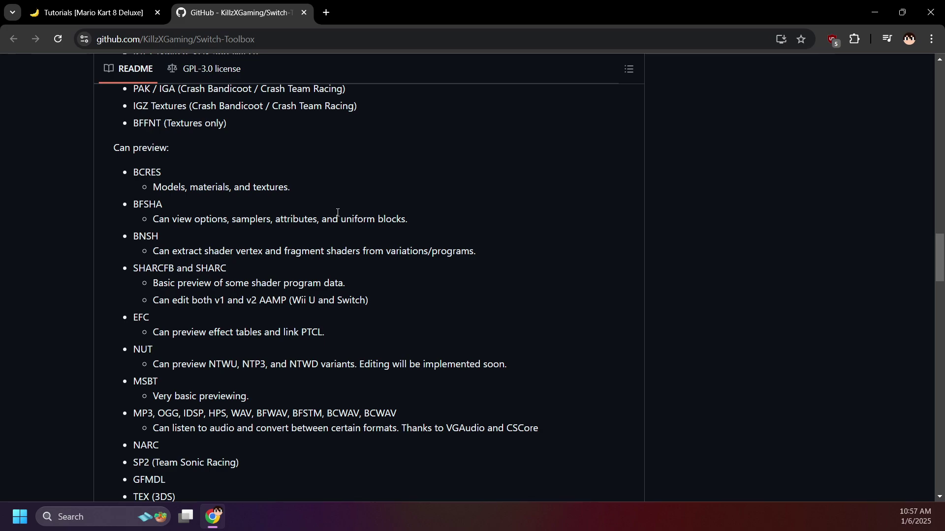
pyautogui.scroll(-2, 337, 213)
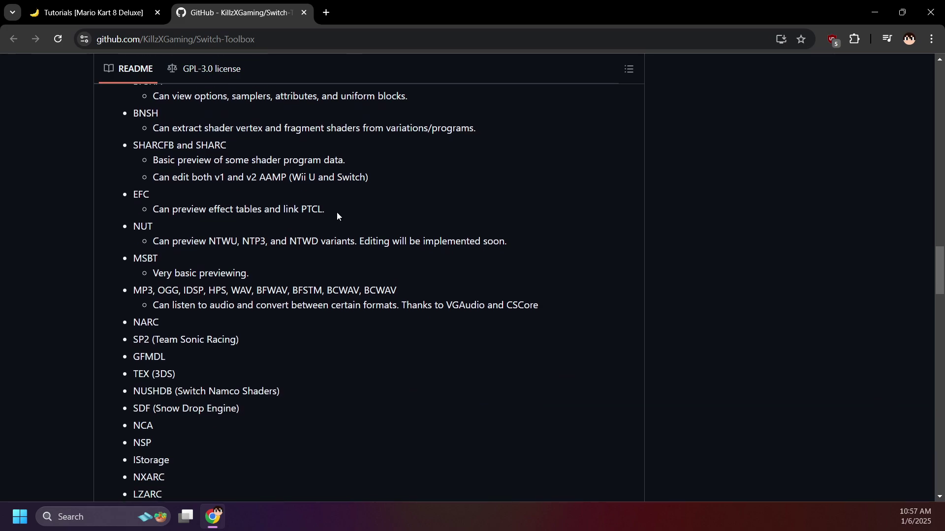
pyautogui.scroll(-1, 337, 214)
pyautogui.scroll(-11, 336, 212)
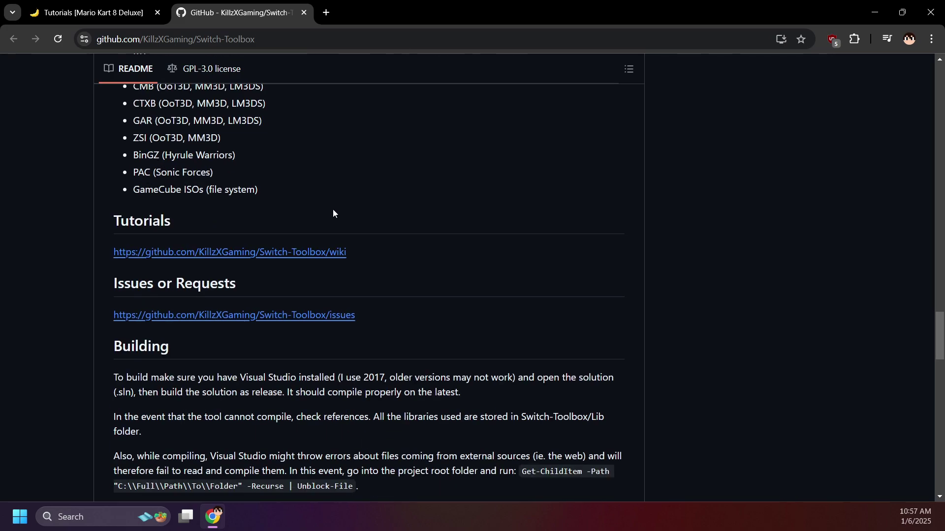
pyautogui.scroll(-5, 333, 210)
pyautogui.hotkey('ctrl', '-')
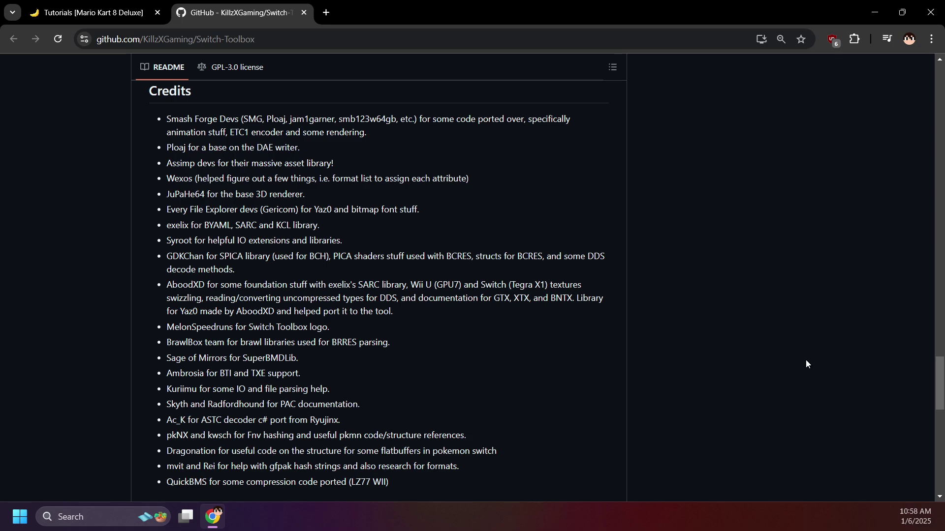